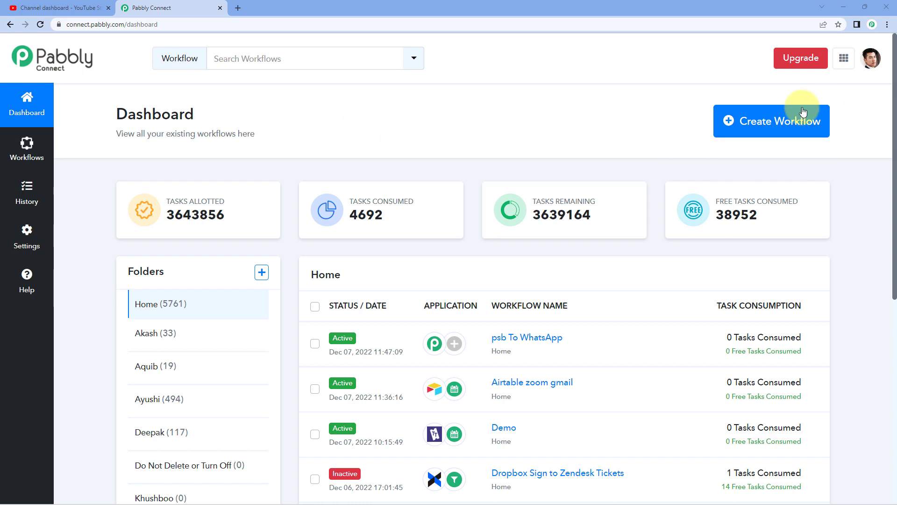
# Step: Create a new workflow named YouTube
pyautogui.click(732, 114)
pyautogui.write('Y')
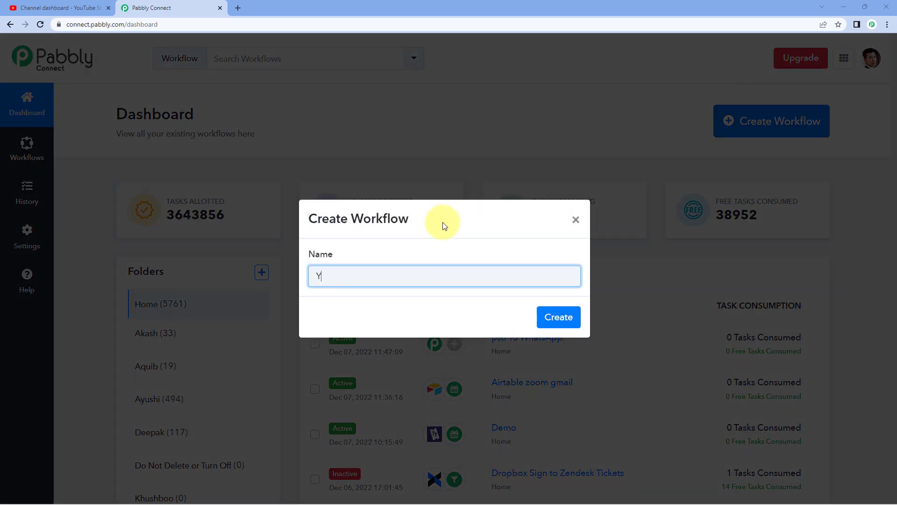
pyautogui.write('ouTube')
pyautogui.click(557, 317)
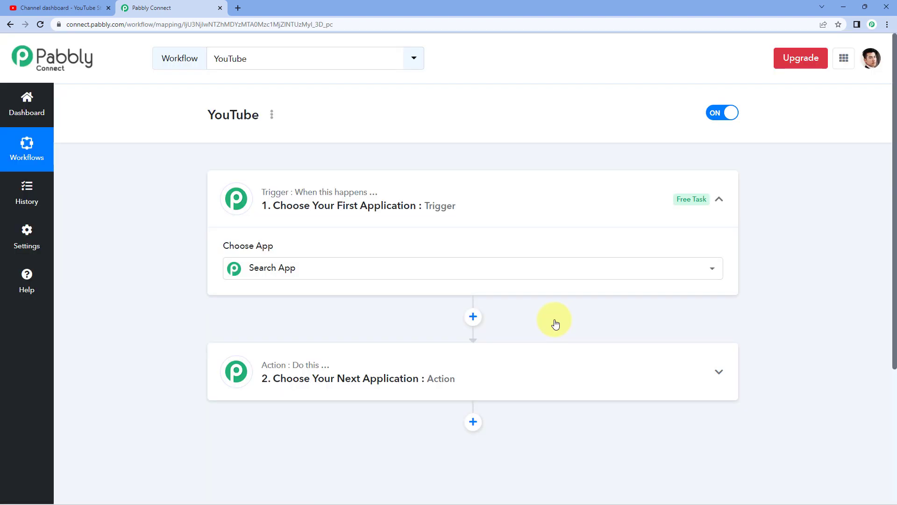
# Step: Search for YouTube in the trigger step and choose it as the workflow's trigger app
pyautogui.click(507, 194)
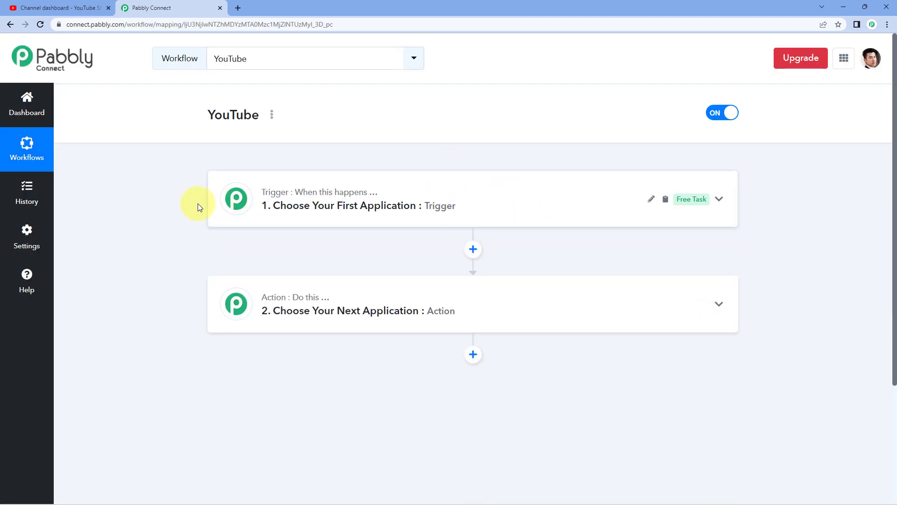
pyautogui.scroll(-1, 197, 203)
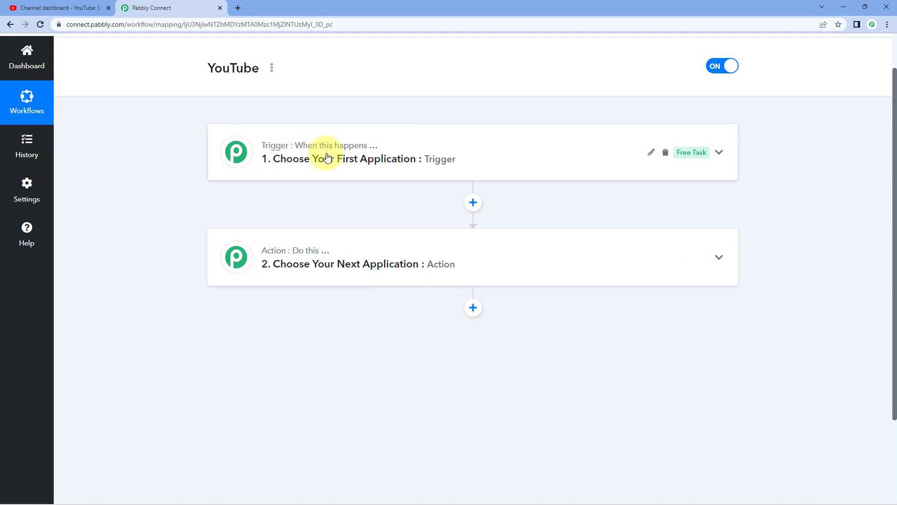
pyautogui.moveTo(289, 252)
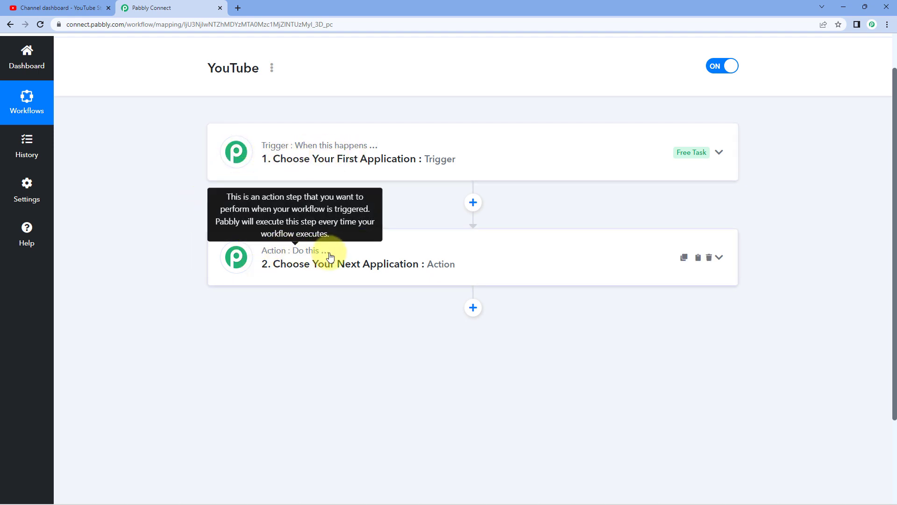
pyautogui.click(434, 151)
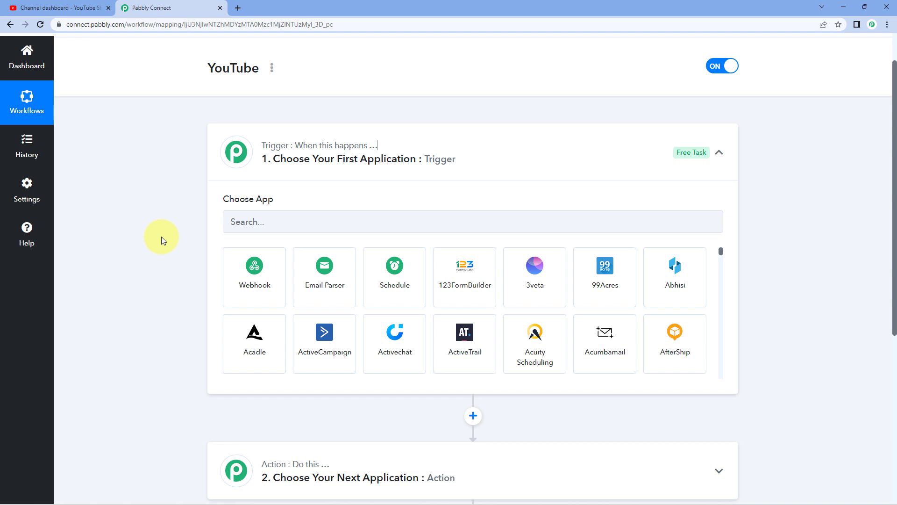
pyautogui.click(268, 217)
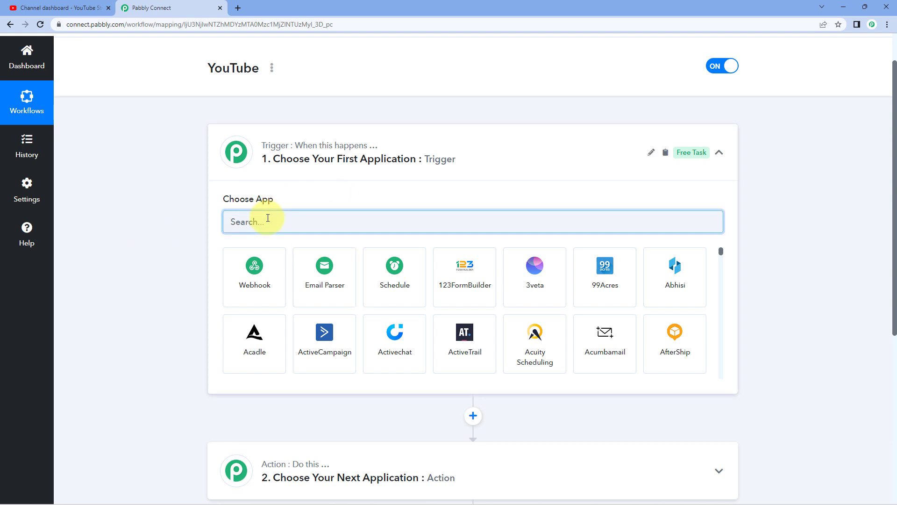
pyautogui.write('YouTube')
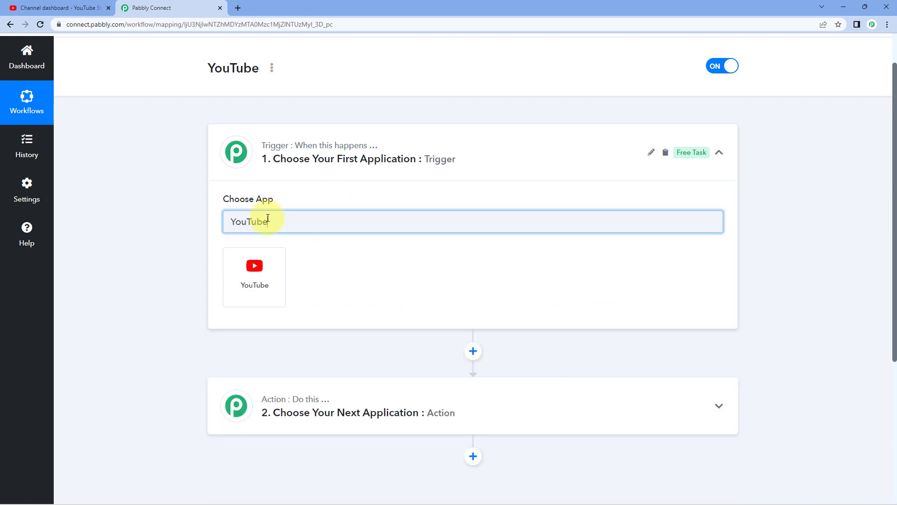
pyautogui.click(271, 257)
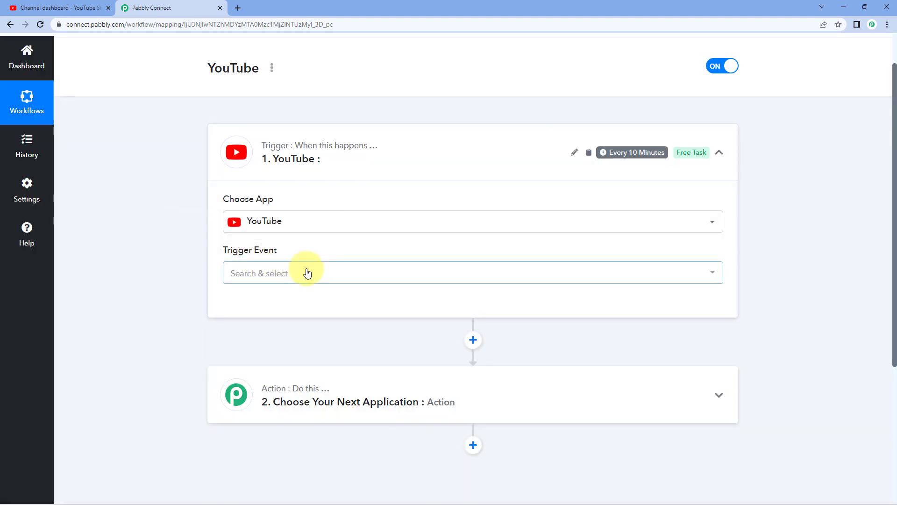
# Step: Set the trigger event to New Video in Channel with Video URL, avoiding the version marked Deprecating Soon
pyautogui.click(307, 273)
pyautogui.scroll(-1, 168, 259)
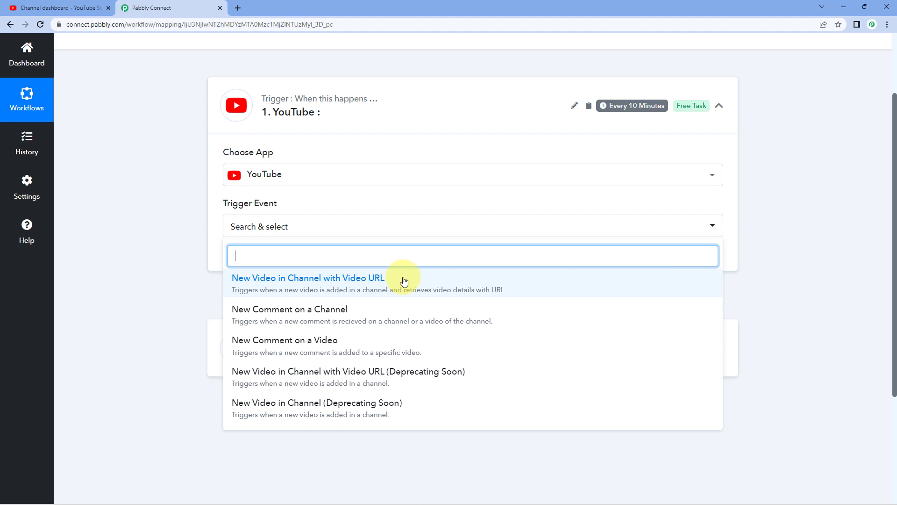
pyautogui.scroll(-2, 433, 272)
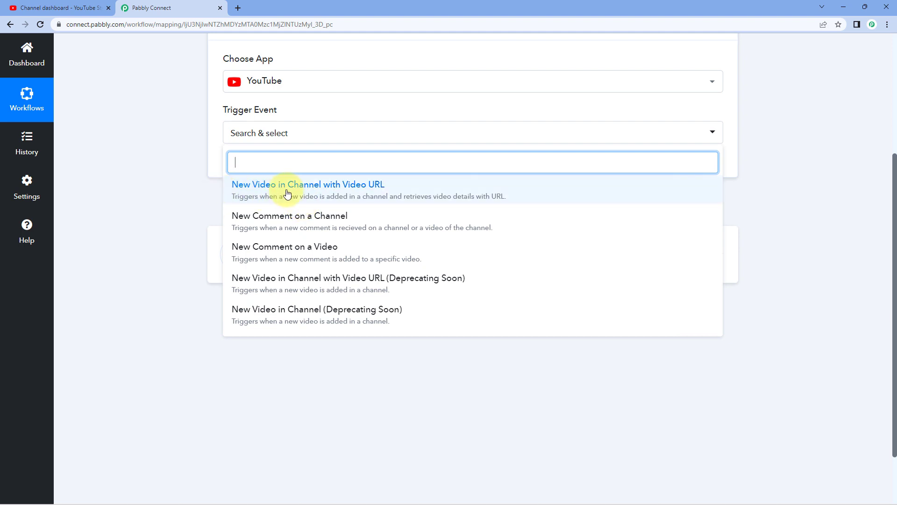
pyautogui.click(325, 195)
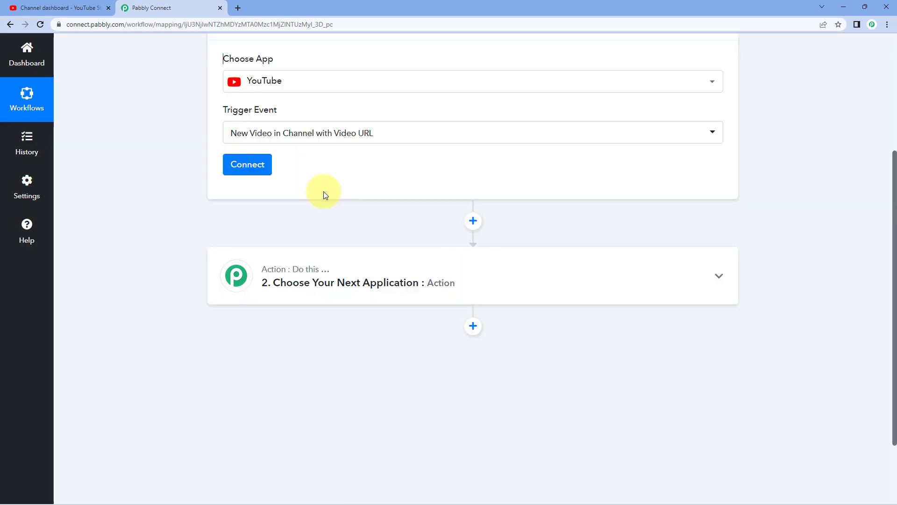
pyautogui.scroll(2, 324, 192)
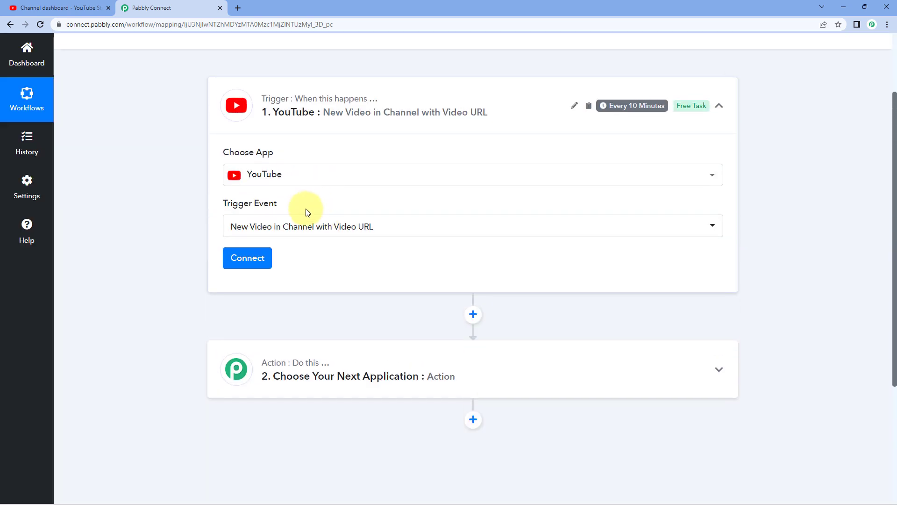
# Step: Add a new YouTube connection to the trigger and authorize access with the Pabbly Google account
pyautogui.click(267, 264)
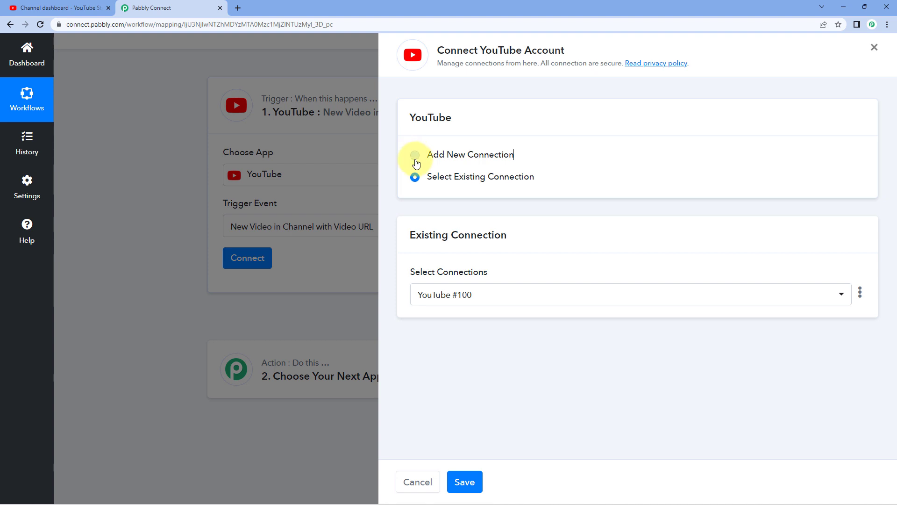
pyautogui.click(416, 163)
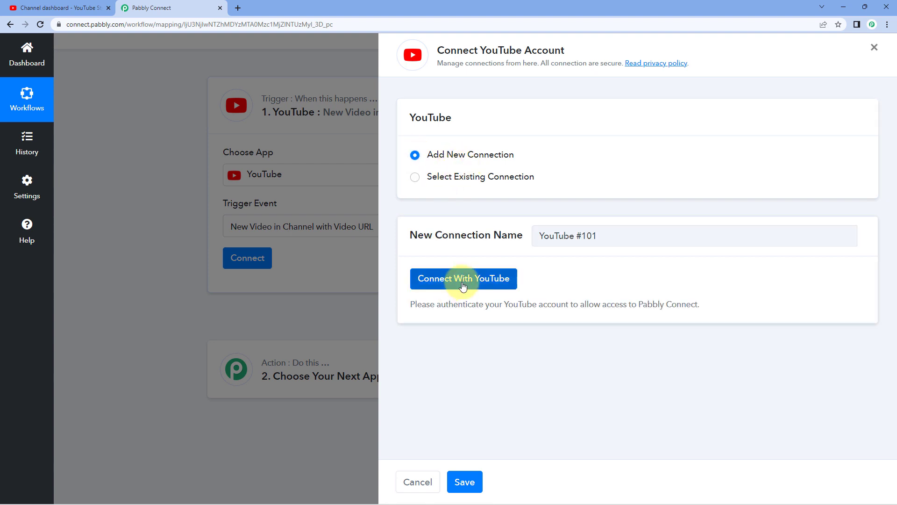
pyautogui.click(463, 280)
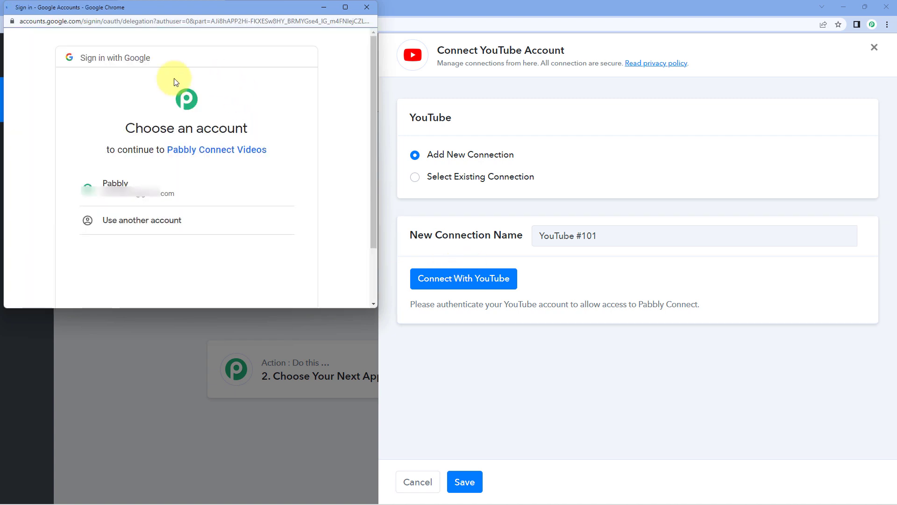
pyautogui.click(214, 194)
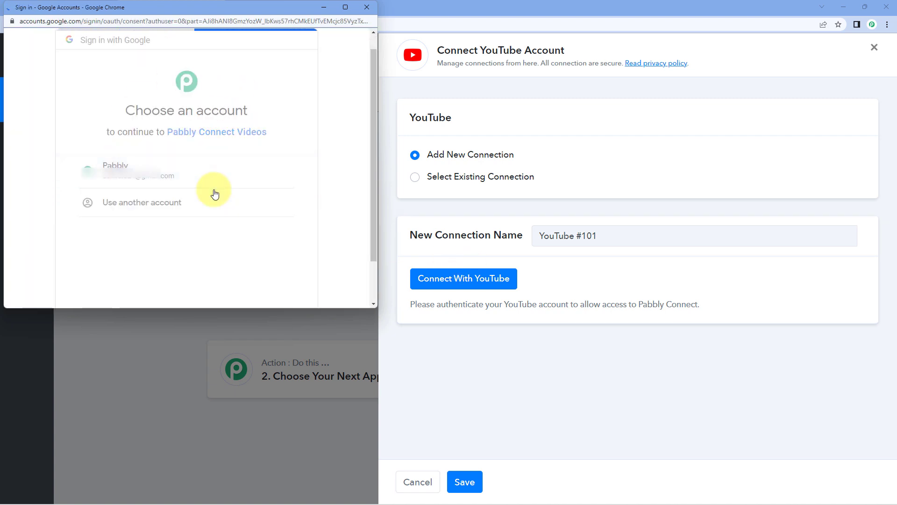
pyautogui.scroll(-4, 214, 195)
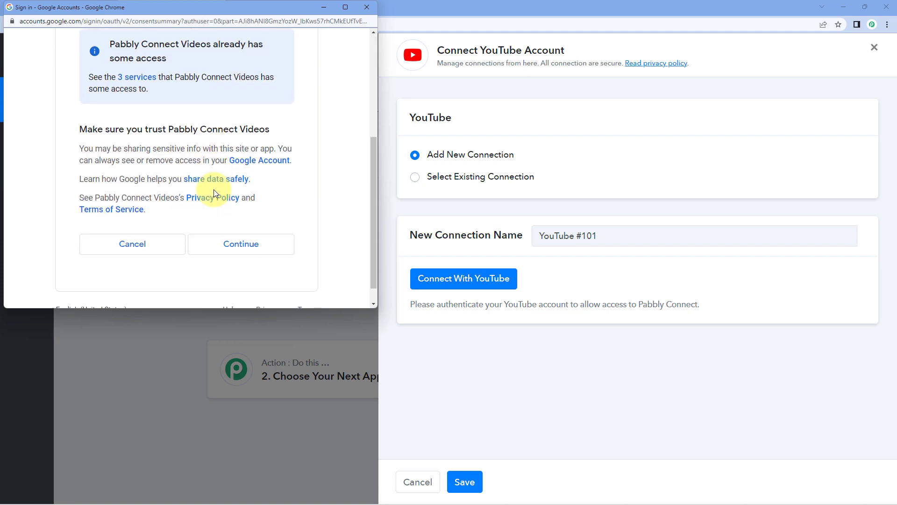
pyautogui.click(205, 232)
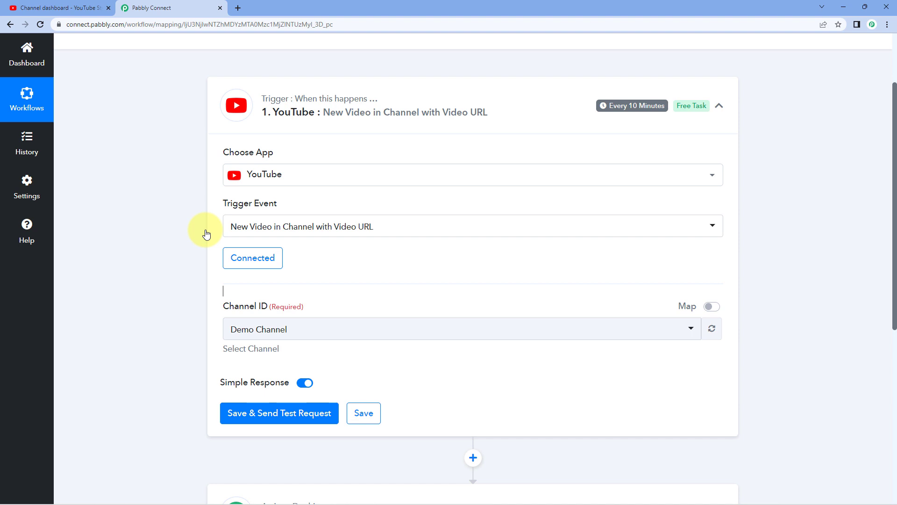
# Step: Check the Channel ID choices, use Demo Channel, and save the trigger with a test request
pyautogui.scroll(-1, 380, 280)
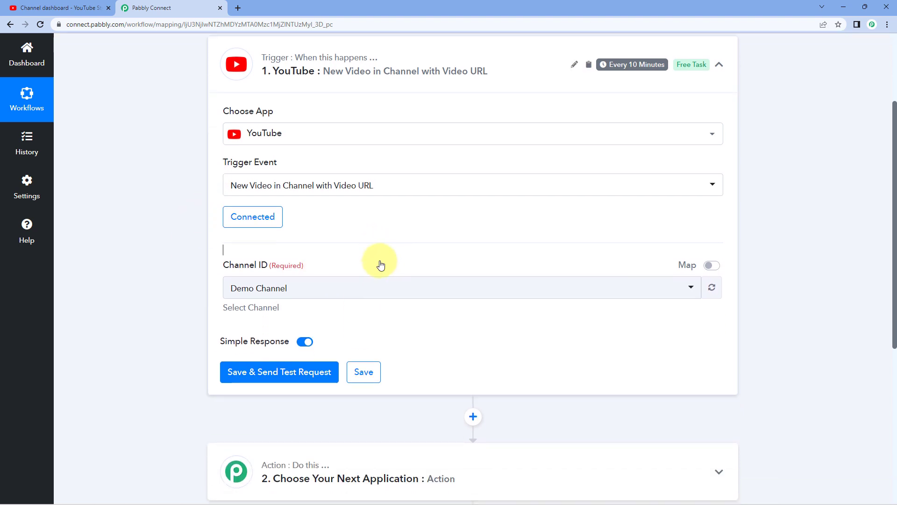
pyautogui.click(339, 283)
pyautogui.scroll(-1, 344, 260)
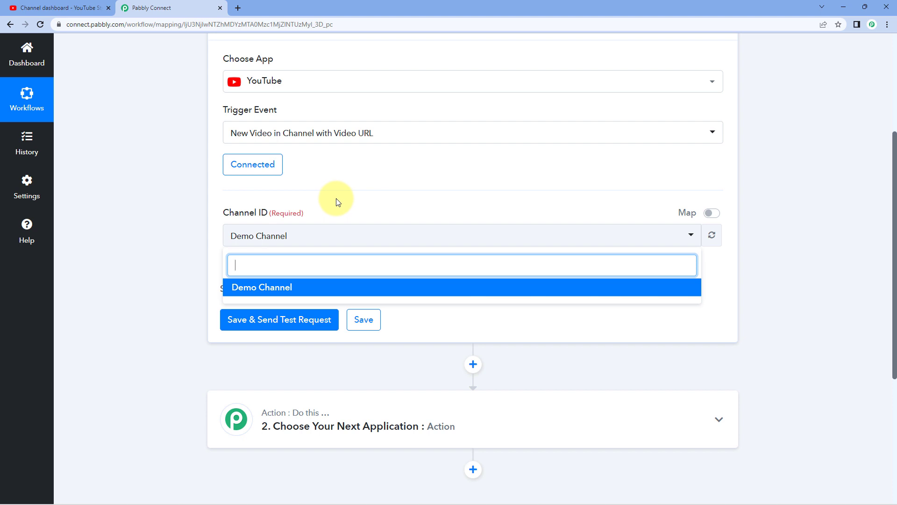
pyautogui.click(251, 216)
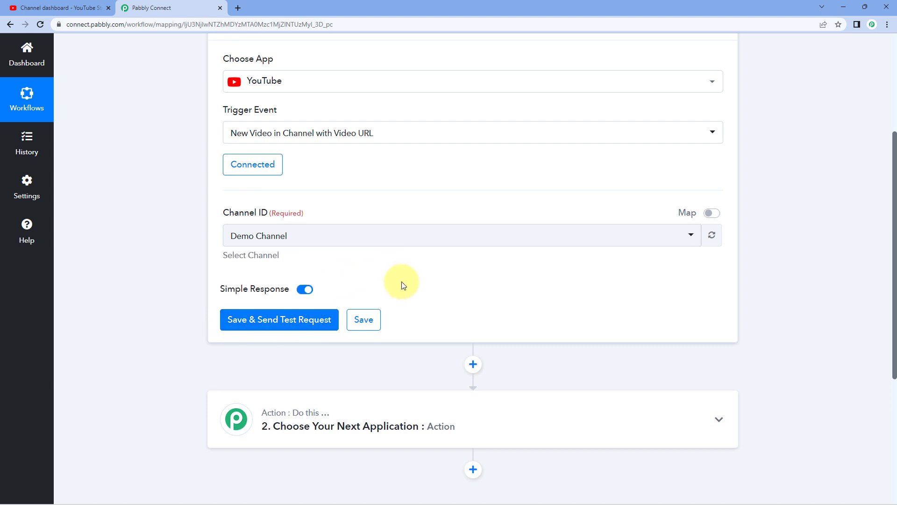
pyautogui.scroll(1, 383, 261)
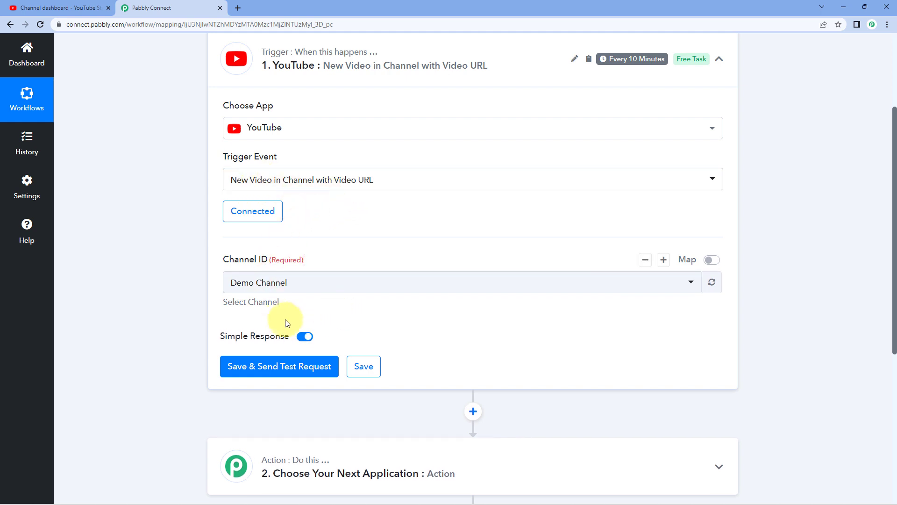
pyautogui.click(287, 372)
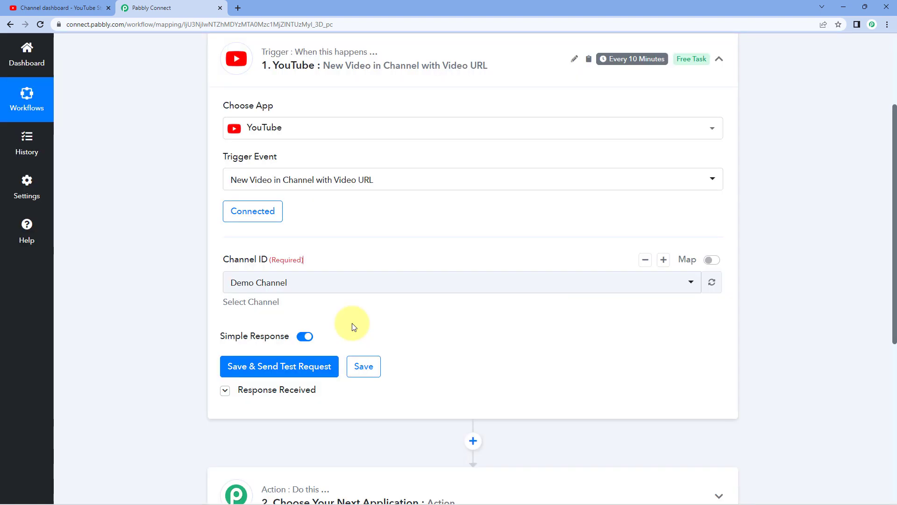
# Step: Examine the received response and compare its video title and description with the latest video in YouTube Studio
pyautogui.scroll(-4, 364, 315)
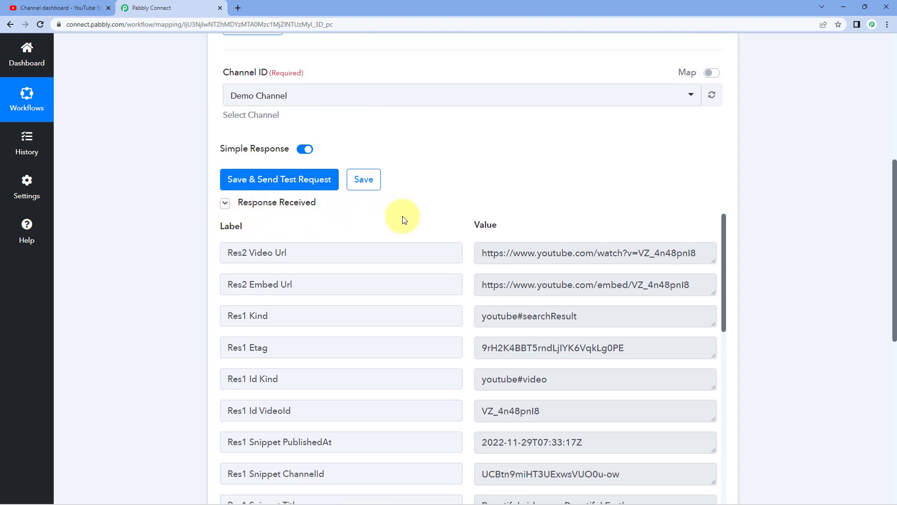
pyautogui.scroll(-1, 457, 220)
pyautogui.scroll(-1, 421, 166)
pyautogui.scroll(-1, 444, 192)
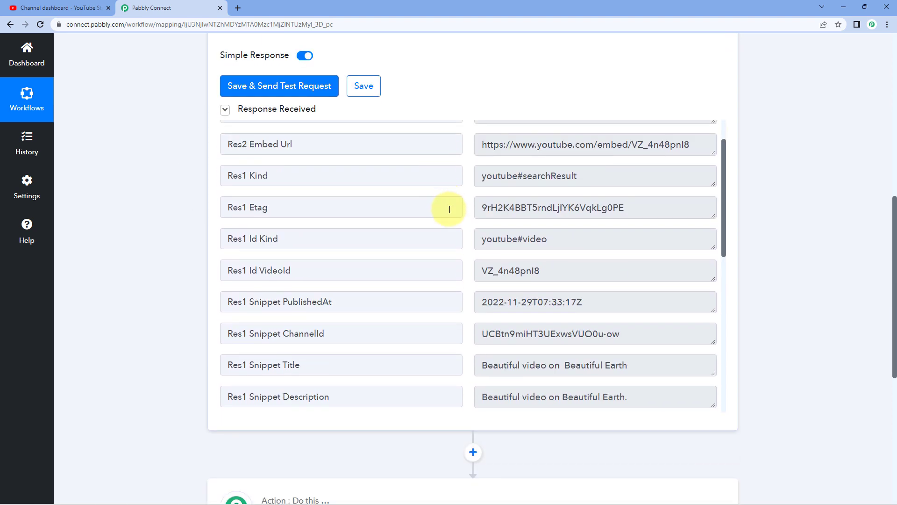
pyautogui.scroll(-3, 454, 224)
pyautogui.scroll(-1, 457, 230)
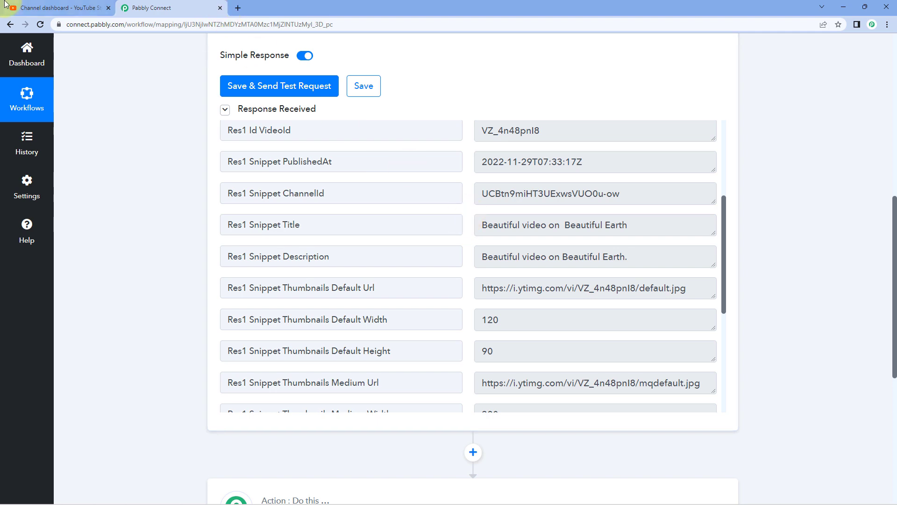
pyautogui.click(58, 8)
pyautogui.moveTo(190, 251); pyautogui.dragTo(318, 256)
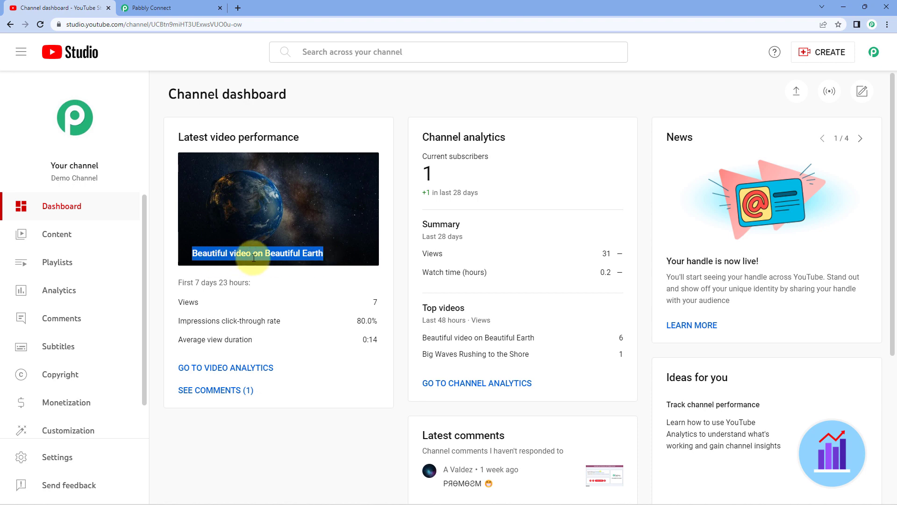
pyautogui.click(175, 7)
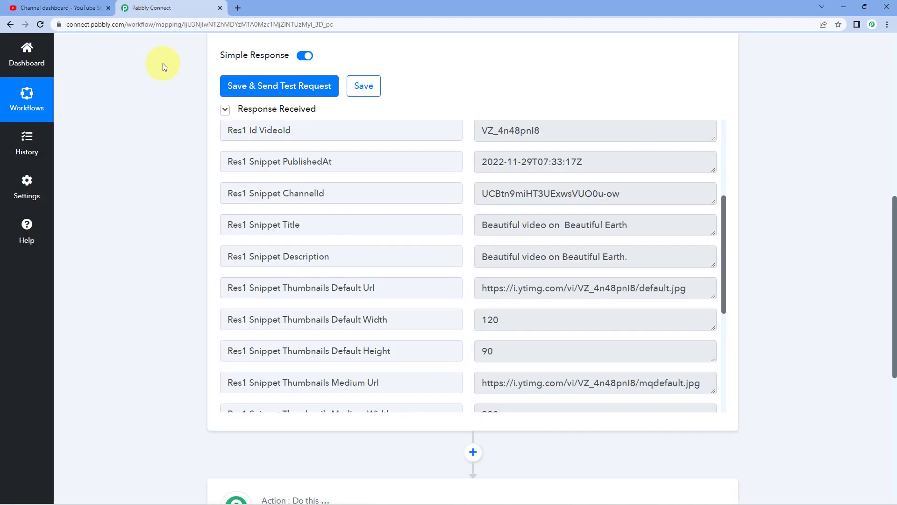
pyautogui.moveTo(649, 226); pyautogui.dragTo(471, 232)
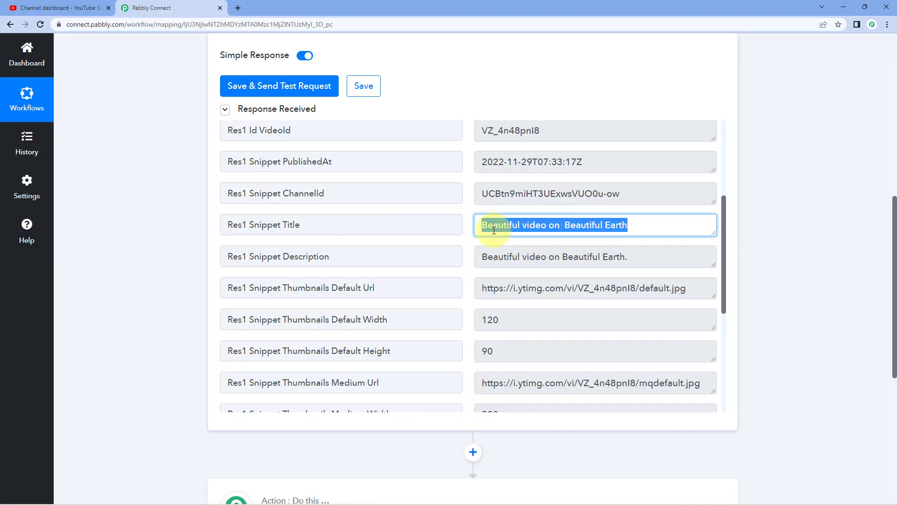
pyautogui.moveTo(661, 257); pyautogui.dragTo(464, 268)
# Step: Review the video URL and the remaining thumbnail, channel and publish-time fields in the received response
pyautogui.scroll(3, 481, 261)
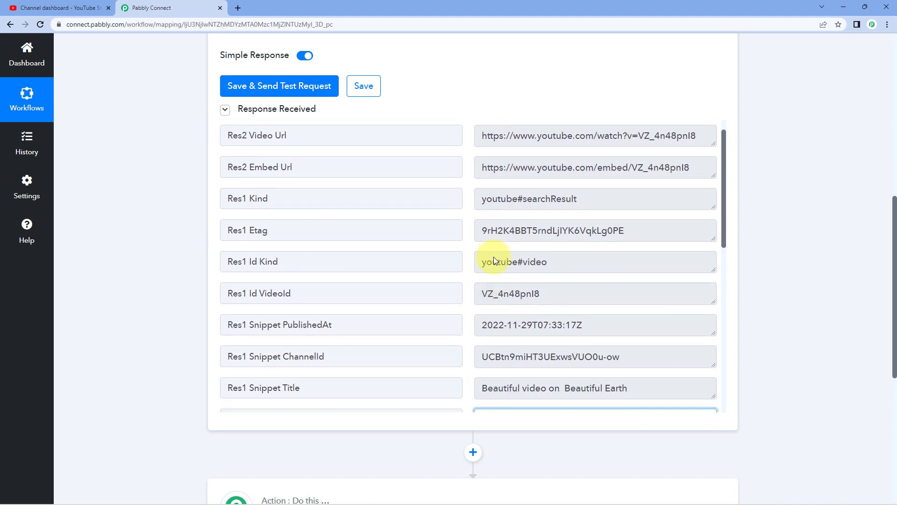
pyautogui.scroll(1, 494, 261)
pyautogui.moveTo(486, 160); pyautogui.dragTo(701, 166)
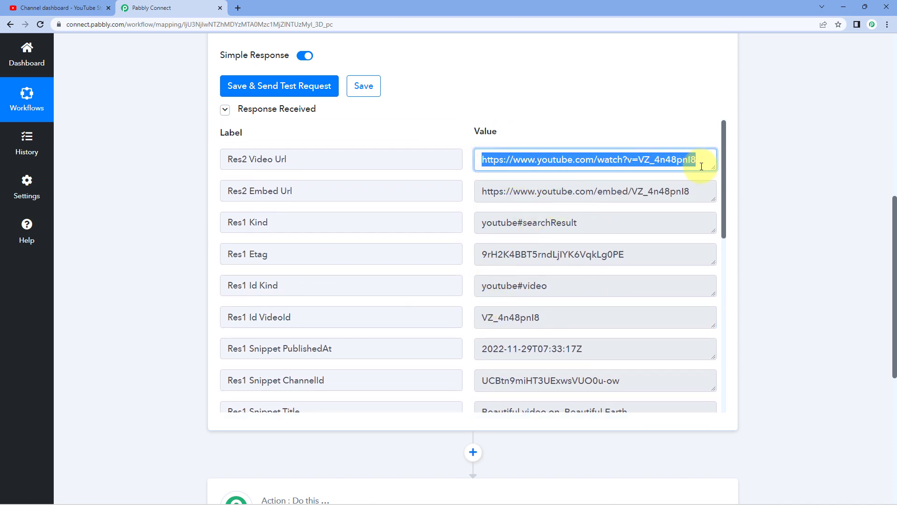
pyautogui.scroll(-4, 448, 209)
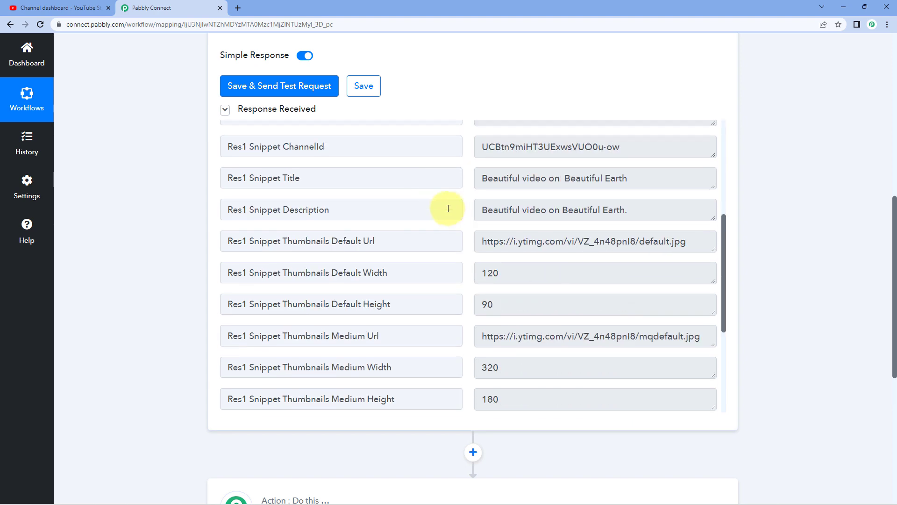
pyautogui.scroll(-10, 448, 208)
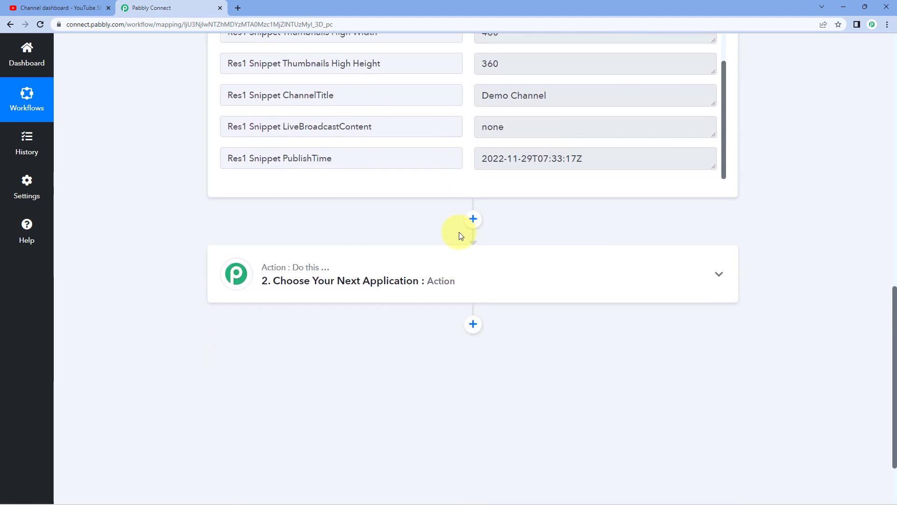
pyautogui.scroll(4, 461, 236)
pyautogui.scroll(5, 467, 346)
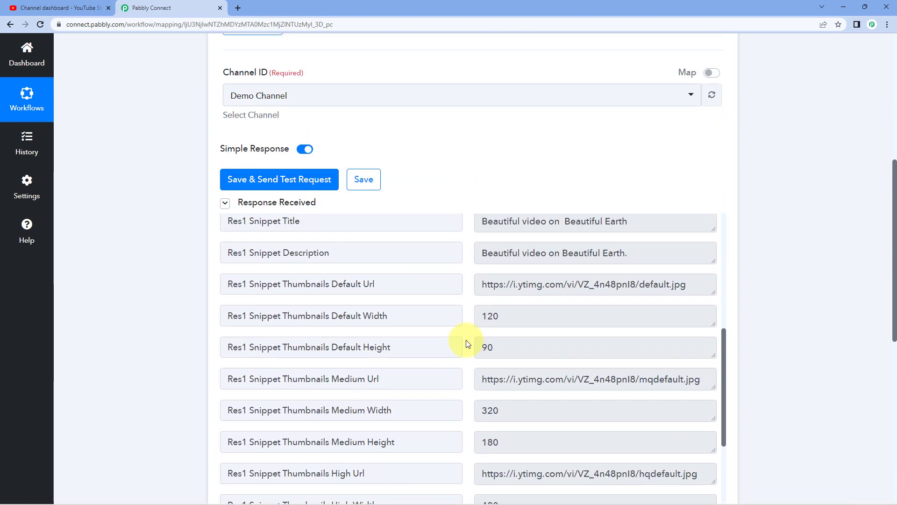
# Step: Open the workflow's second step and choose YouTube as its action app
pyautogui.scroll(5, 467, 346)
pyautogui.click(453, 211)
pyautogui.scroll(2, 453, 212)
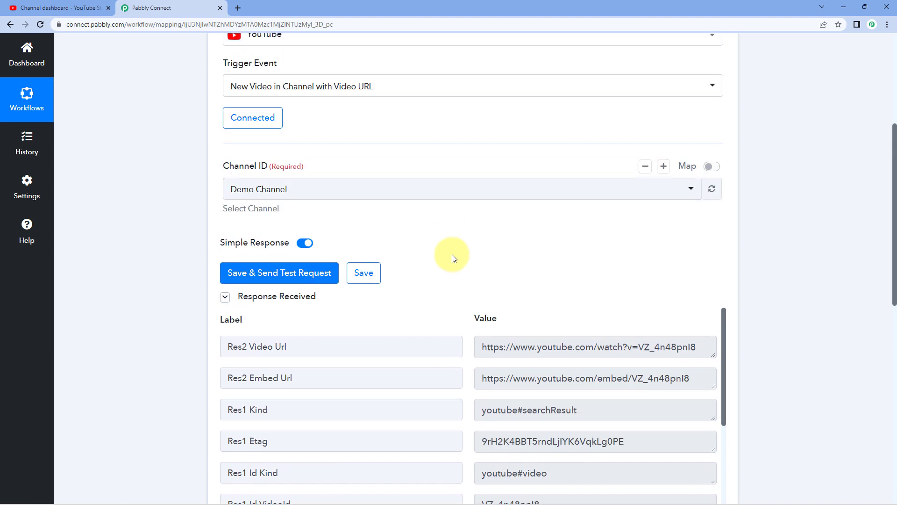
pyautogui.scroll(2, 452, 256)
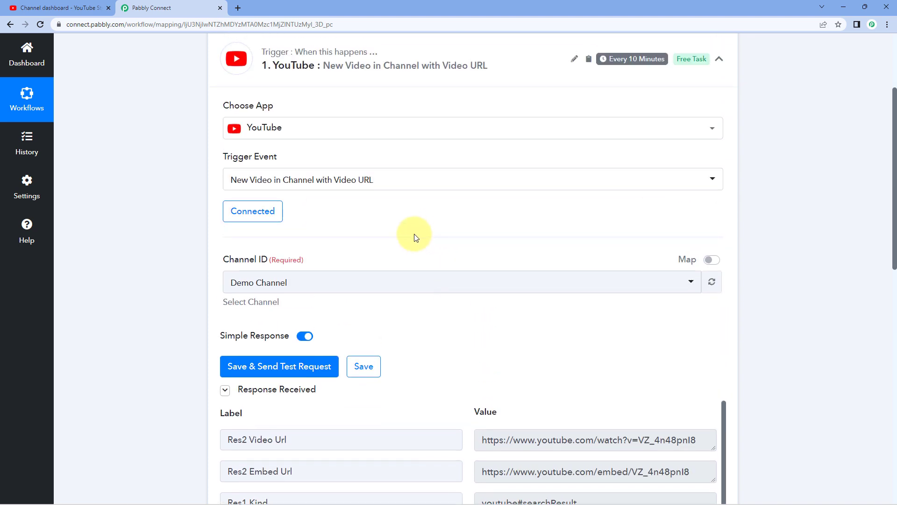
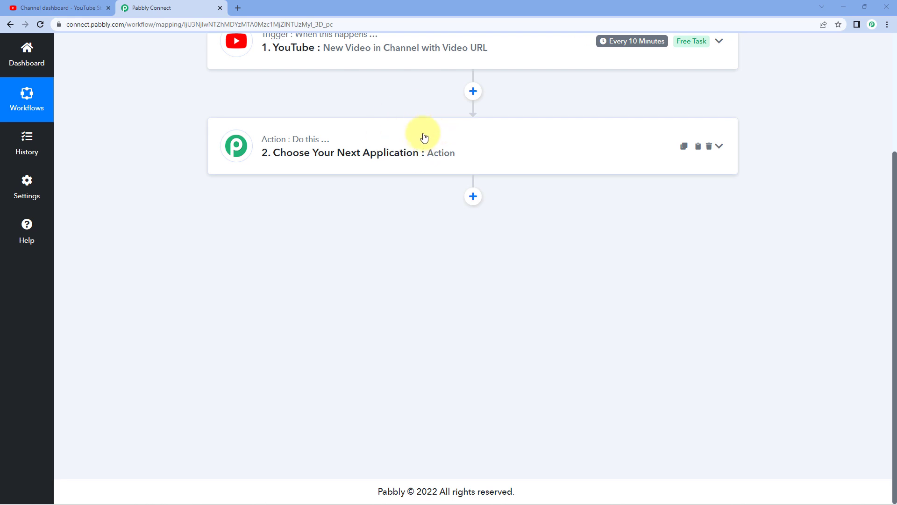
pyautogui.click(326, 133)
pyautogui.scroll(-1, 190, 220)
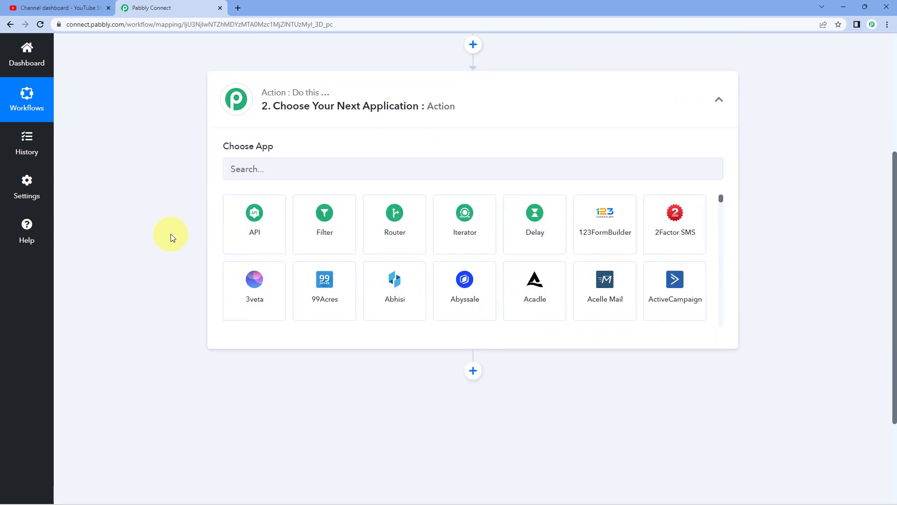
pyautogui.click(266, 166)
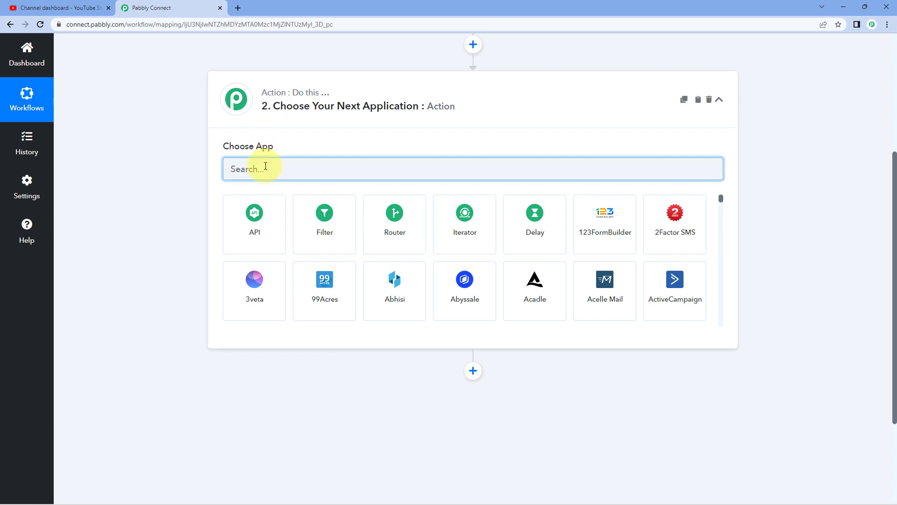
pyautogui.write('YouTube')
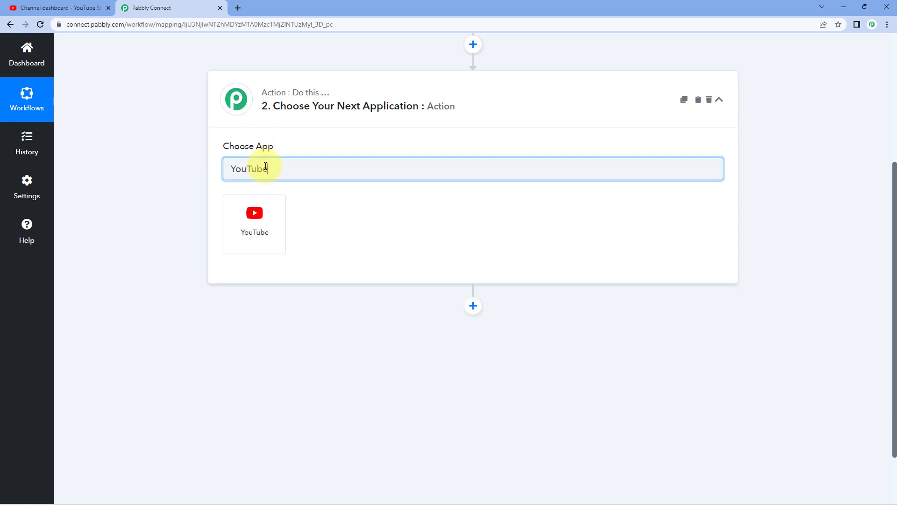
pyautogui.click(261, 230)
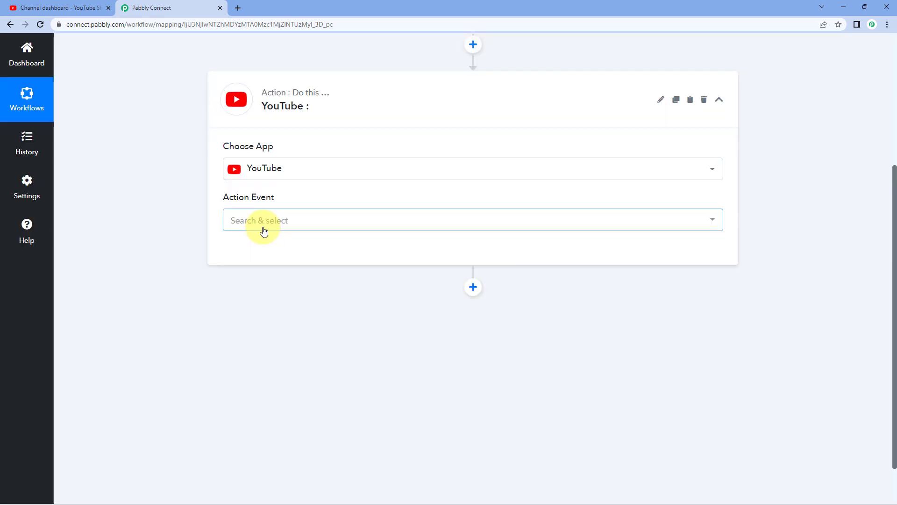
# Step: Review the available YouTube action events, from List Channel Videos through the comment, upload and video-detail actions to Get Channel Stats
pyautogui.click(329, 225)
pyautogui.scroll(-2, 299, 280)
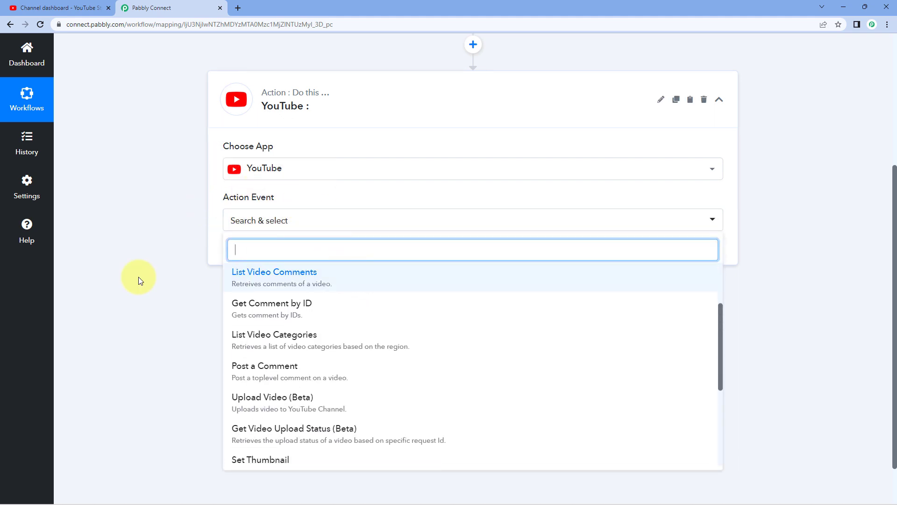
pyautogui.scroll(-1, 139, 281)
pyautogui.scroll(-3, 401, 284)
pyautogui.scroll(5, 380, 290)
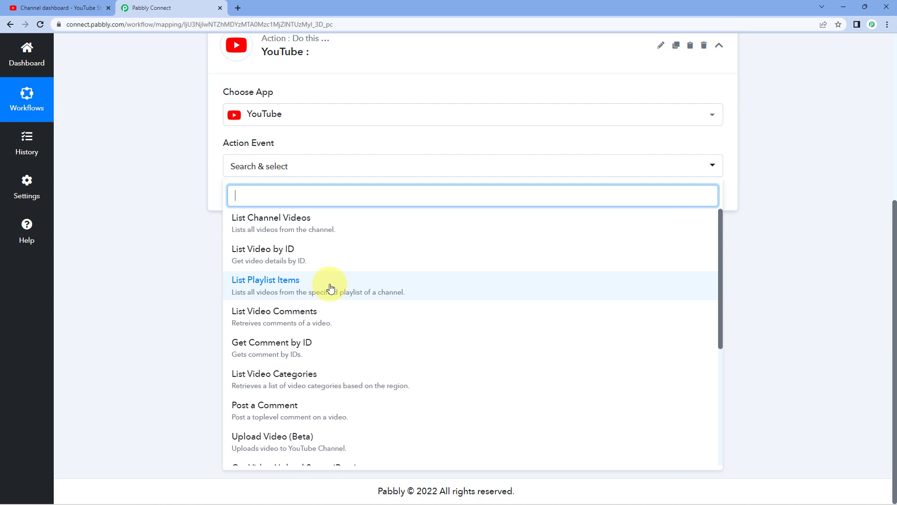
pyautogui.scroll(-1, 327, 283)
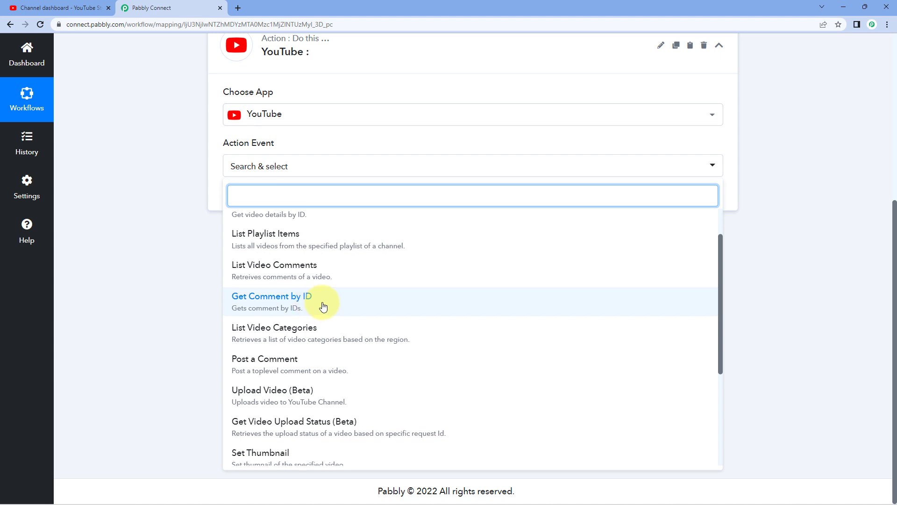
pyautogui.scroll(1, 323, 306)
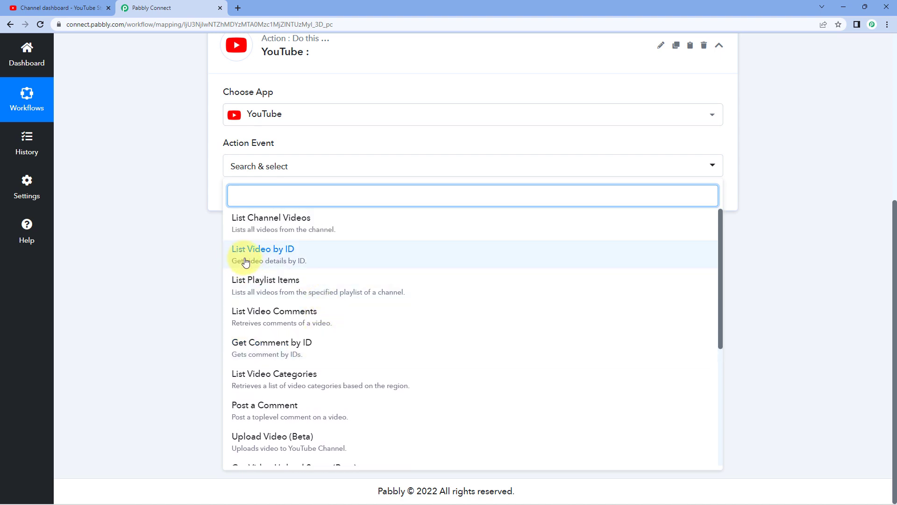
pyautogui.scroll(-2, 250, 315)
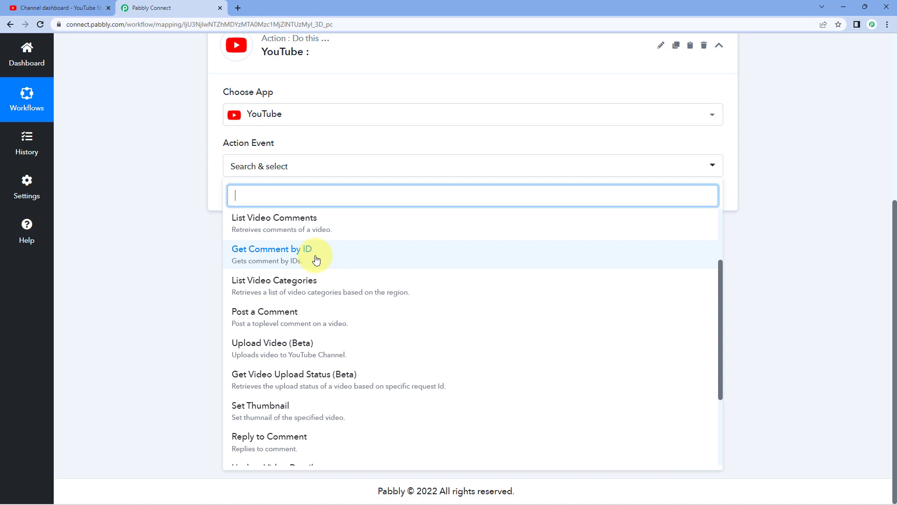
pyautogui.scroll(-1, 316, 260)
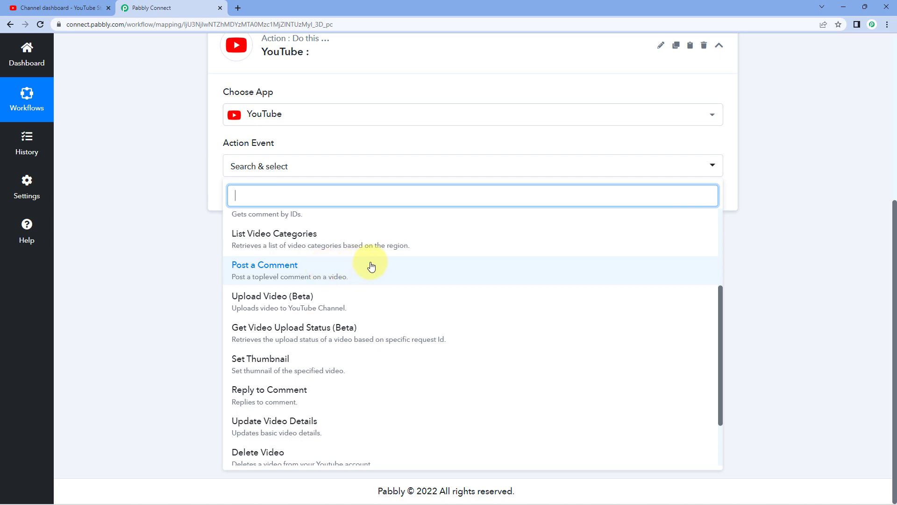
pyautogui.scroll(-1, 371, 266)
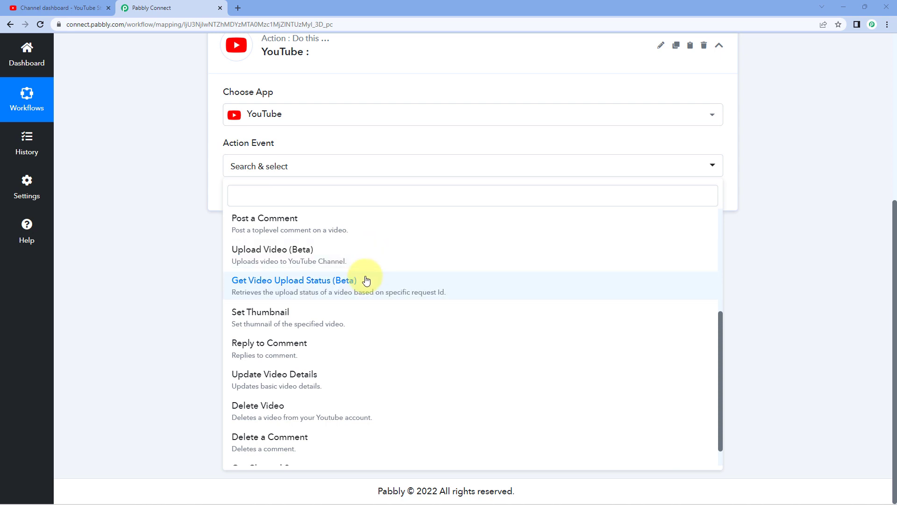
pyautogui.scroll(-1, 356, 280)
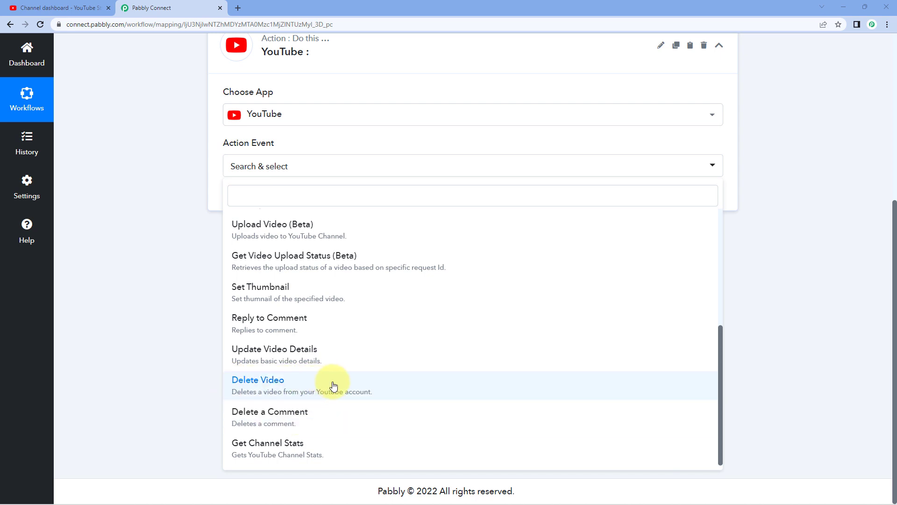
# Step: Set the action event to Get Channel Stats and connect it with the existing YouTube #101 connection
pyautogui.click(330, 445)
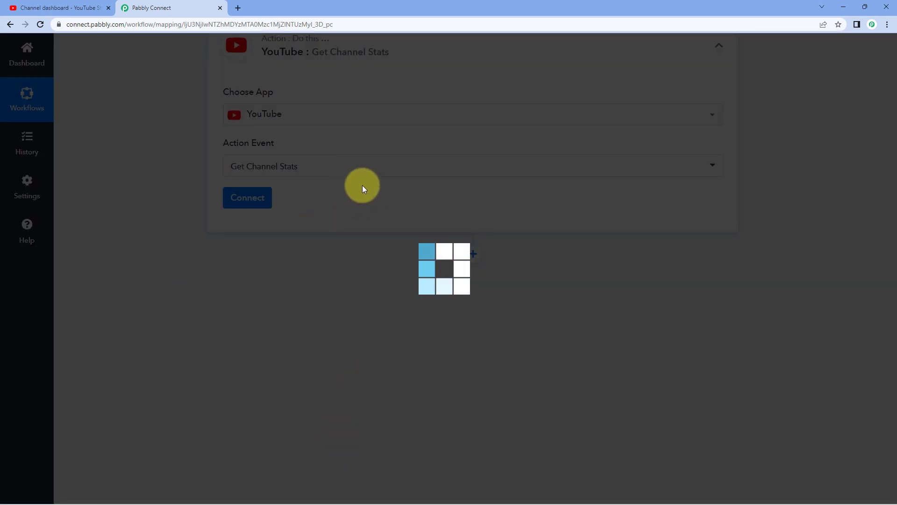
pyautogui.scroll(1, 354, 196)
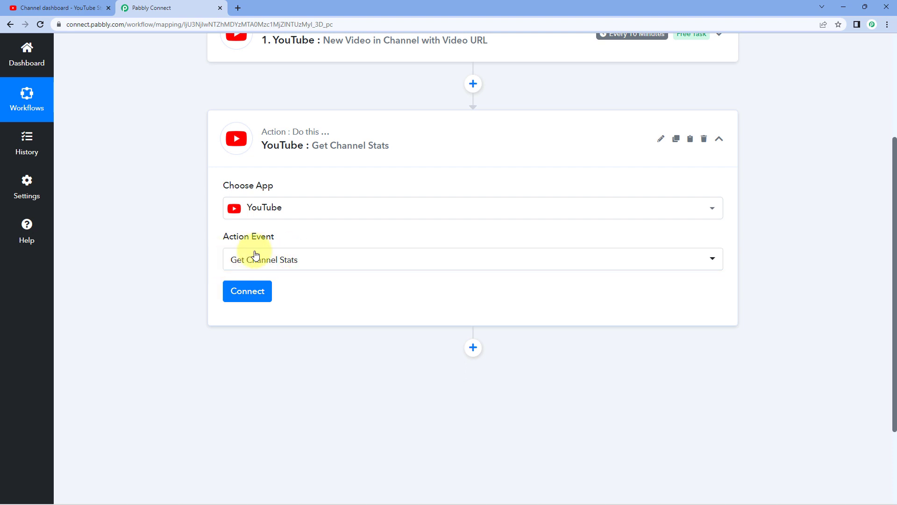
pyautogui.click(251, 296)
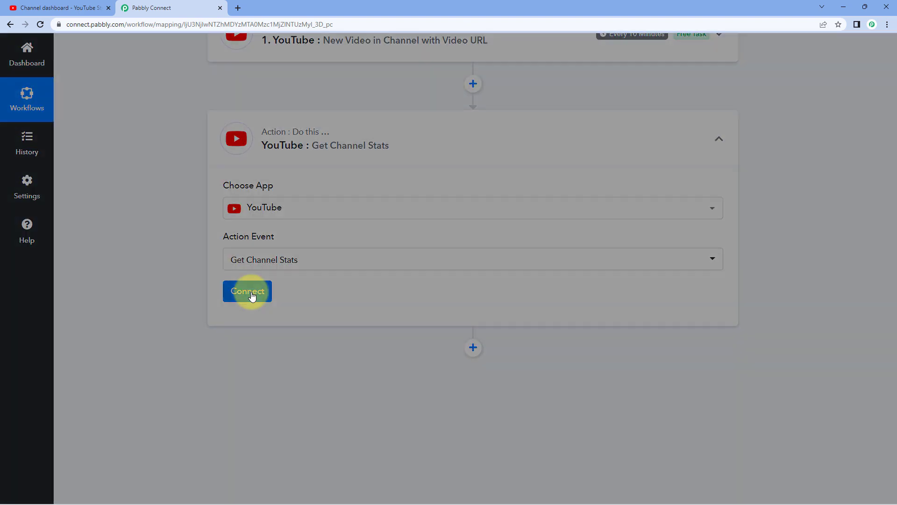
pyautogui.click(415, 155)
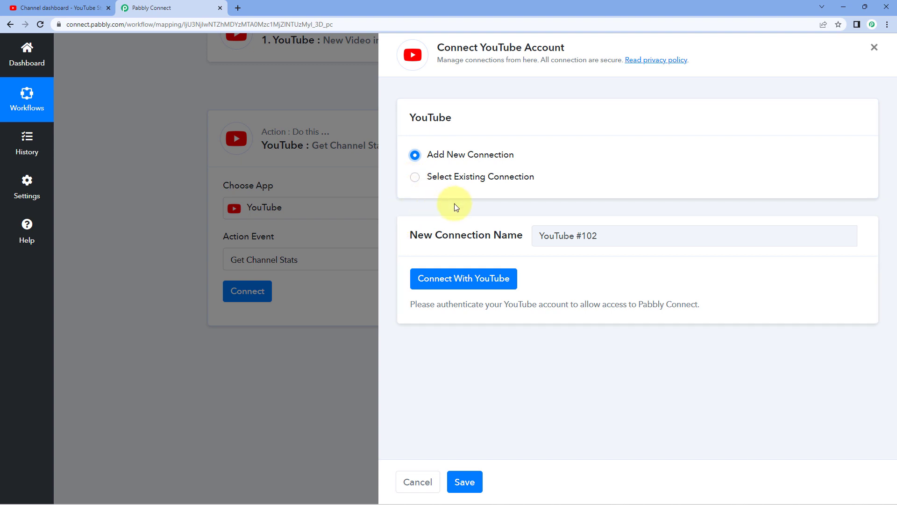
pyautogui.click(415, 178)
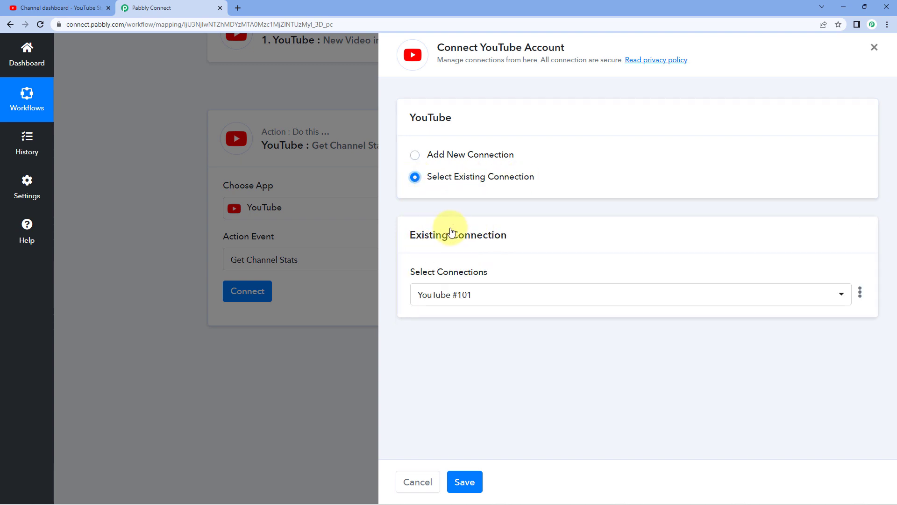
pyautogui.click(464, 482)
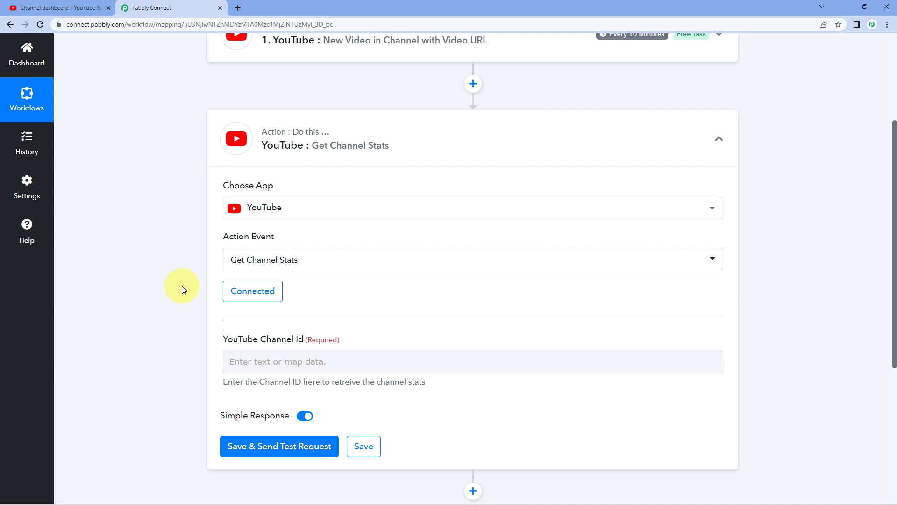
# Step: Check the YouTube Channel Id field of the Get Channel Stats action, and collapse the action step
pyautogui.scroll(-2, 181, 285)
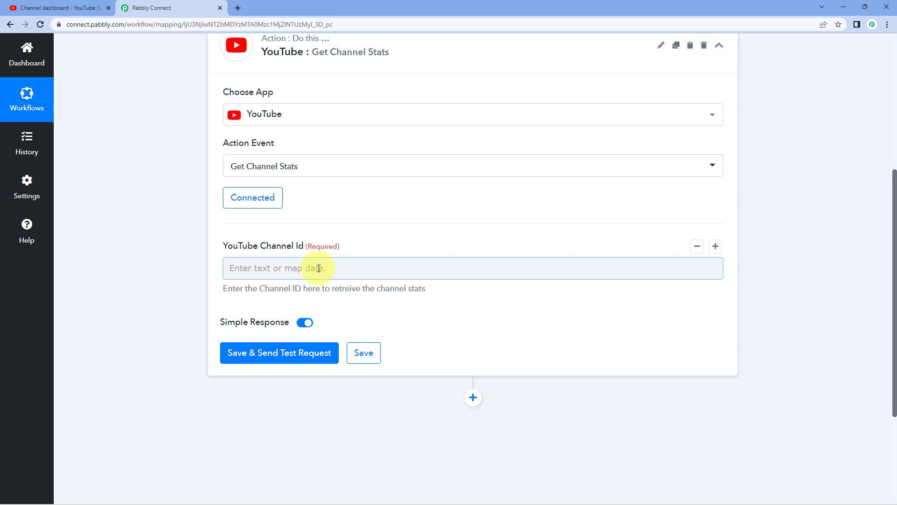
pyautogui.click(451, 227)
pyautogui.scroll(3, 449, 227)
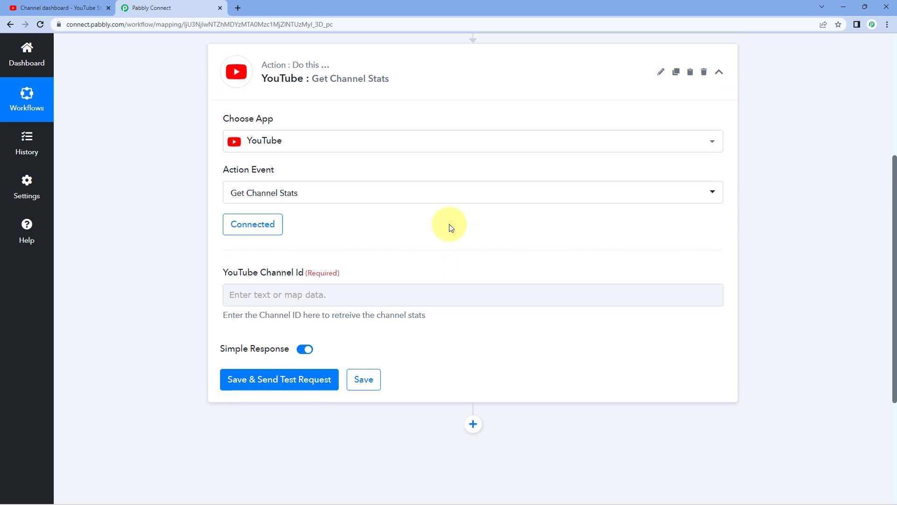
pyautogui.click(489, 212)
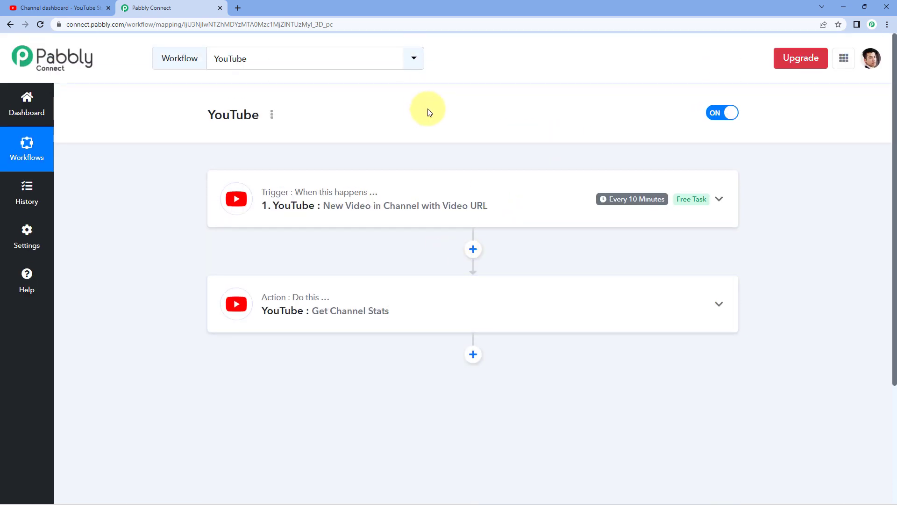